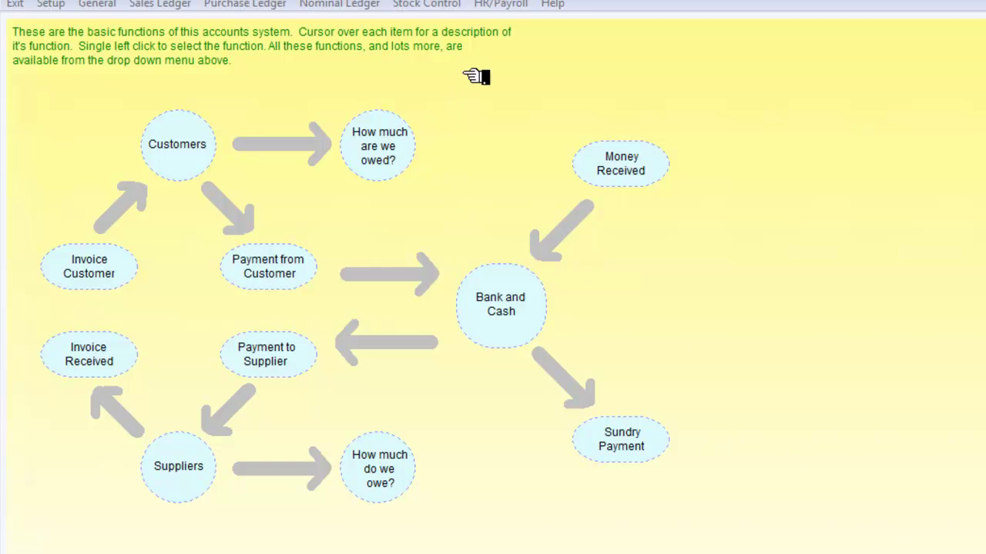
From HR/Payroll > Employee Details, start a new blank employee record
click(499, 6)
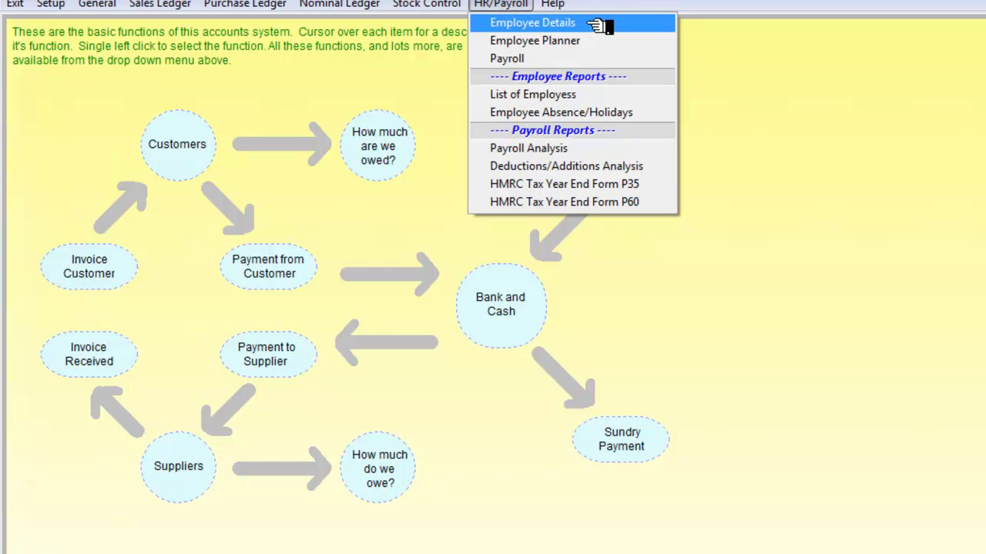
click(552, 26)
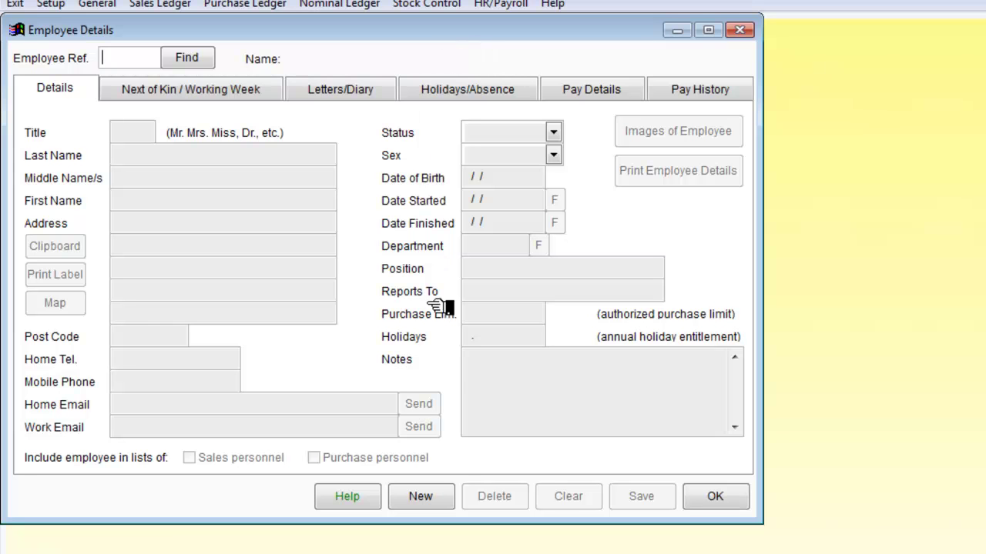
click(422, 496)
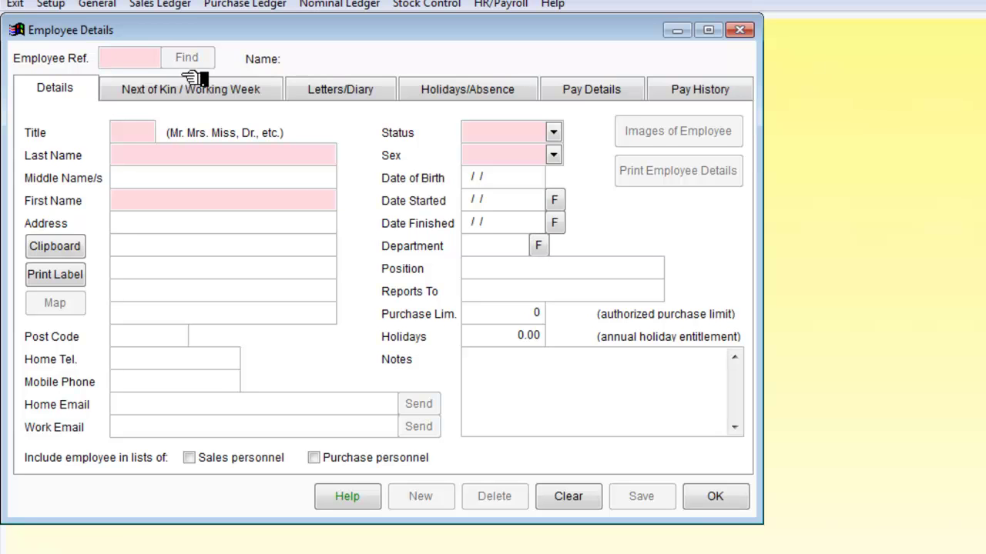
Enter the employee reference, title Miss, and the employee's last and first names
text(GUMP)
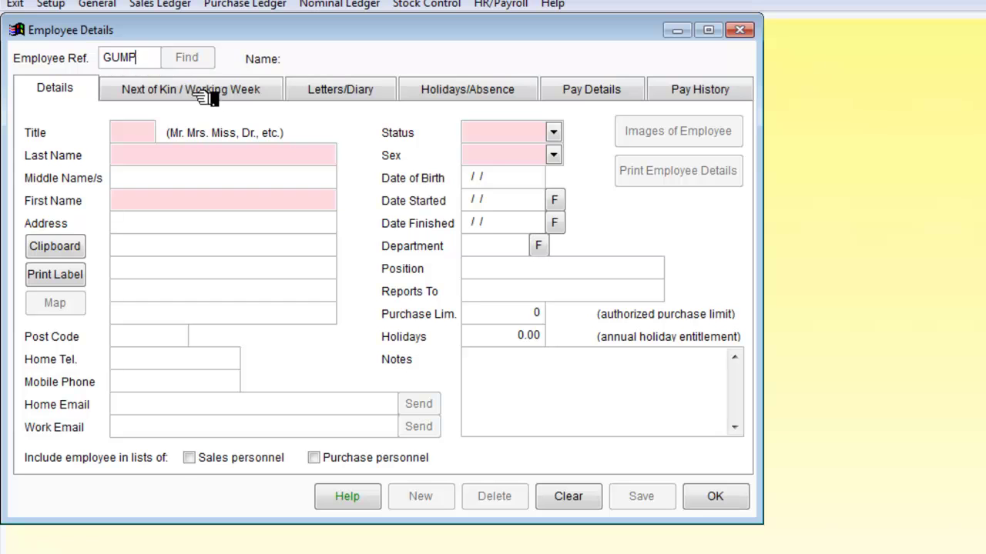
click(137, 133)
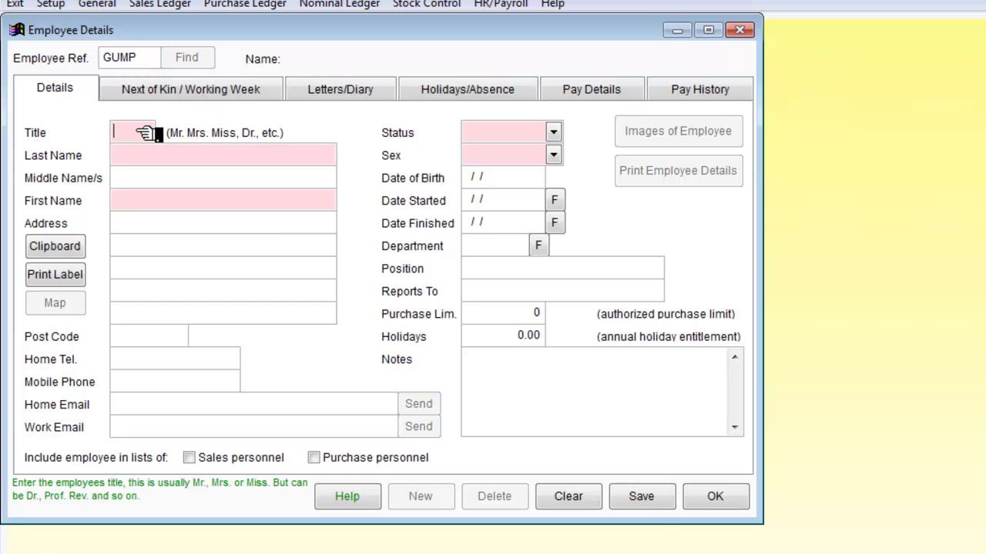
text(Miss)
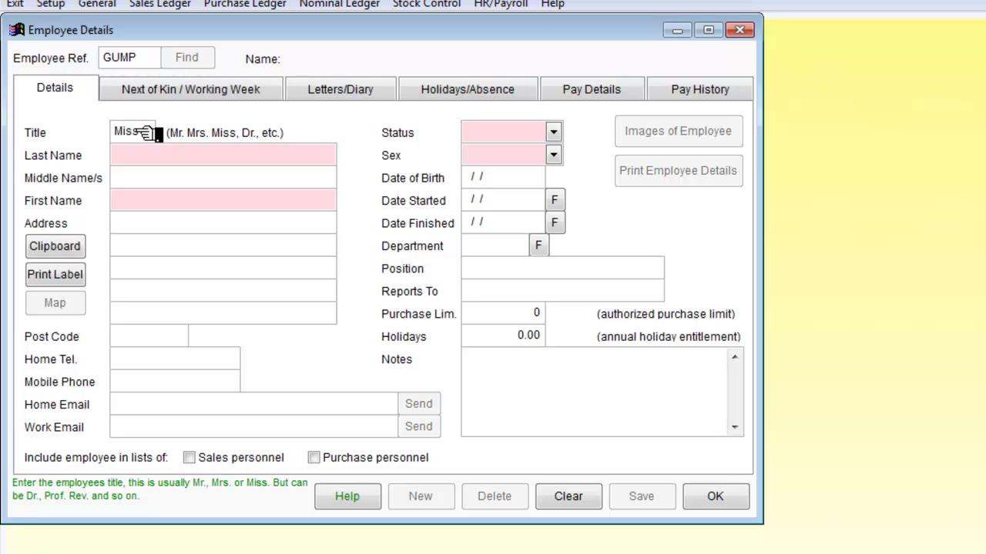
click(140, 159)
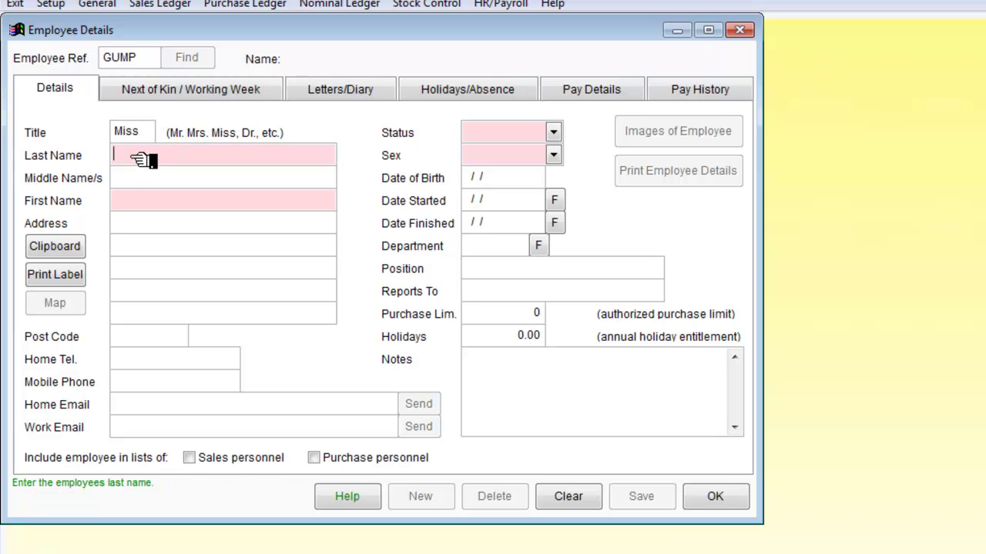
text(Gump)
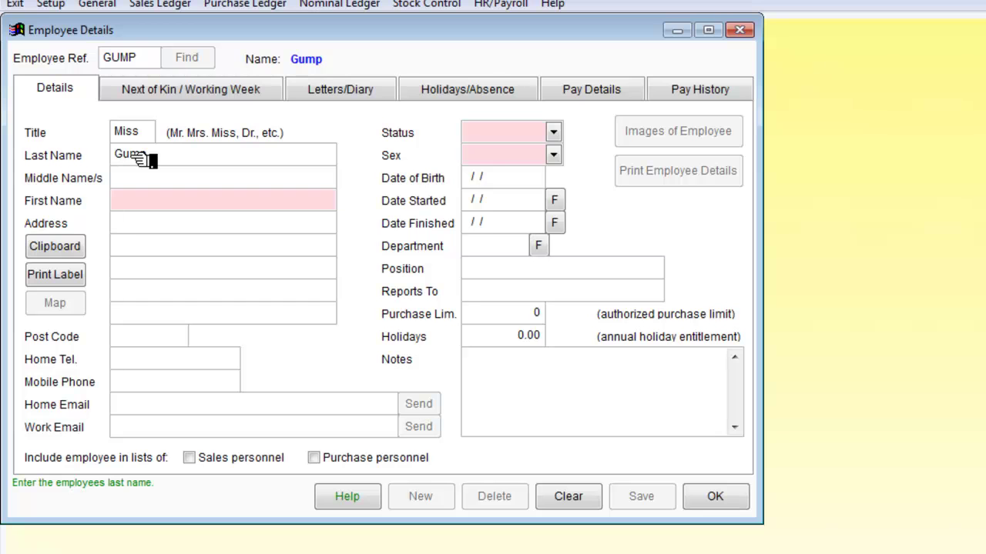
key(Tab)
key(Tab)
text(Forest)
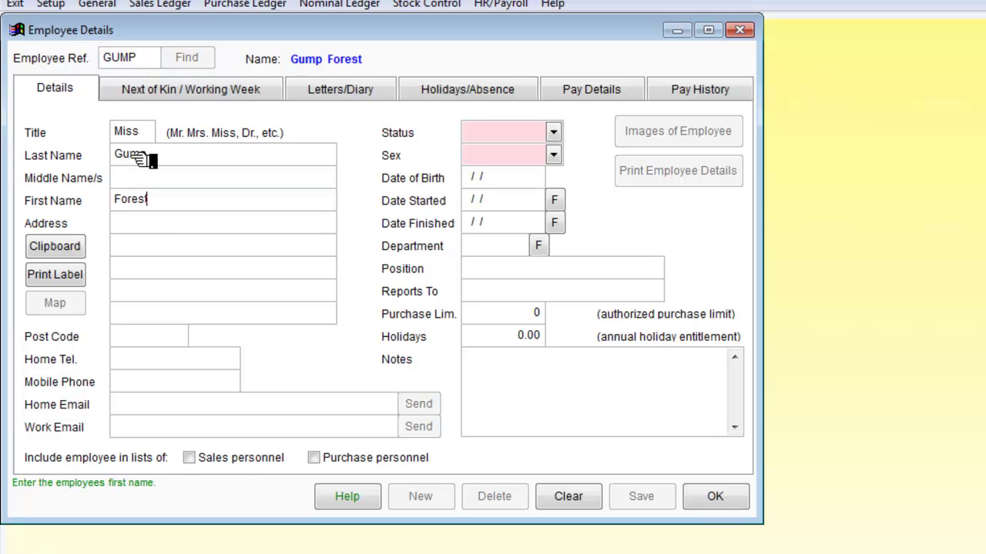
text(ina)
Enter the employee's street address, town, post code and home telephone number
click(137, 183)
click(138, 223)
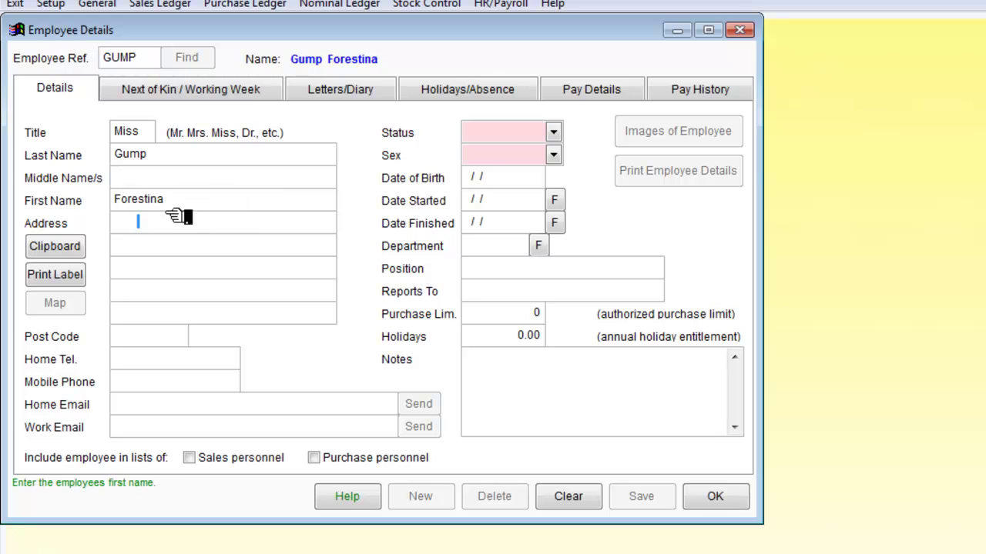
click(131, 223)
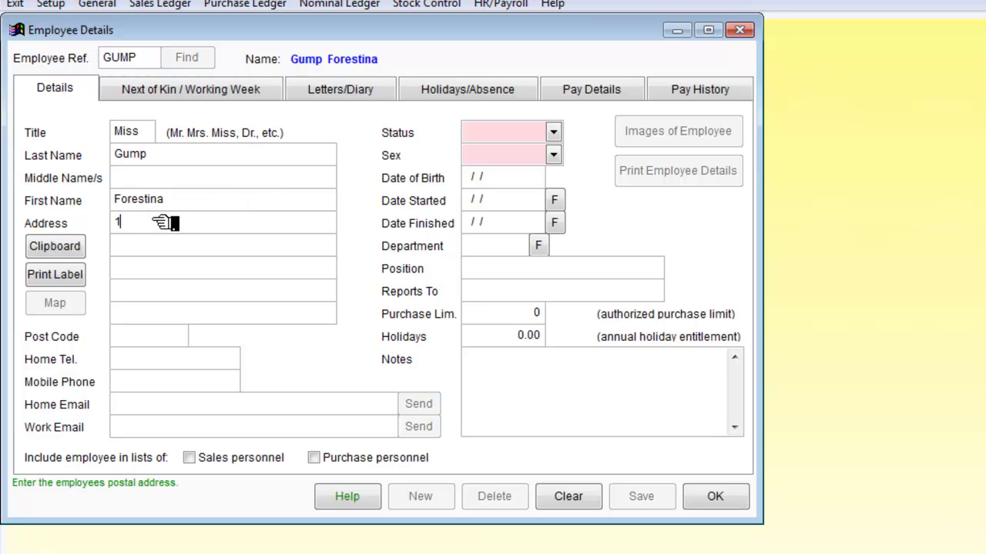
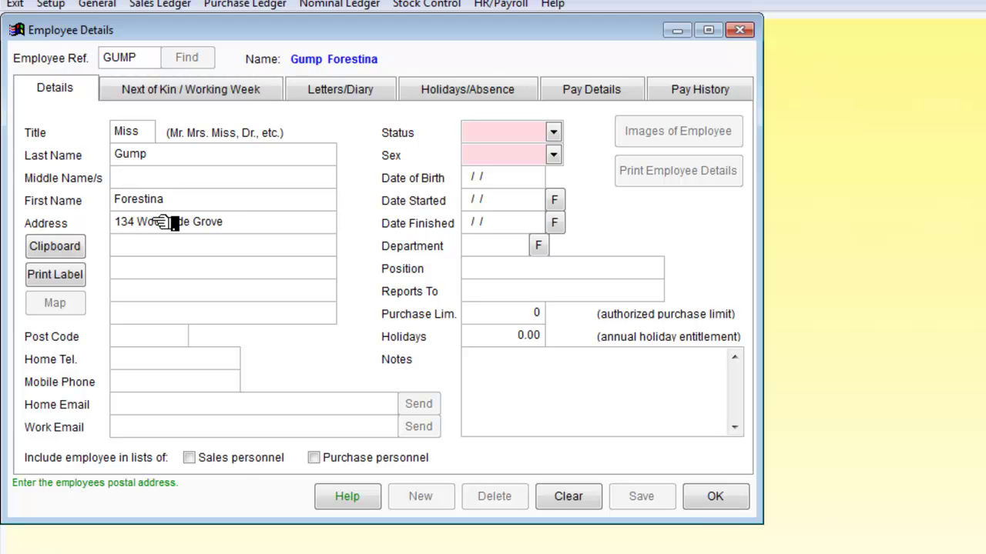
key(Return)
text(Newtown)
key(Return)
key(Return)
key(Return)
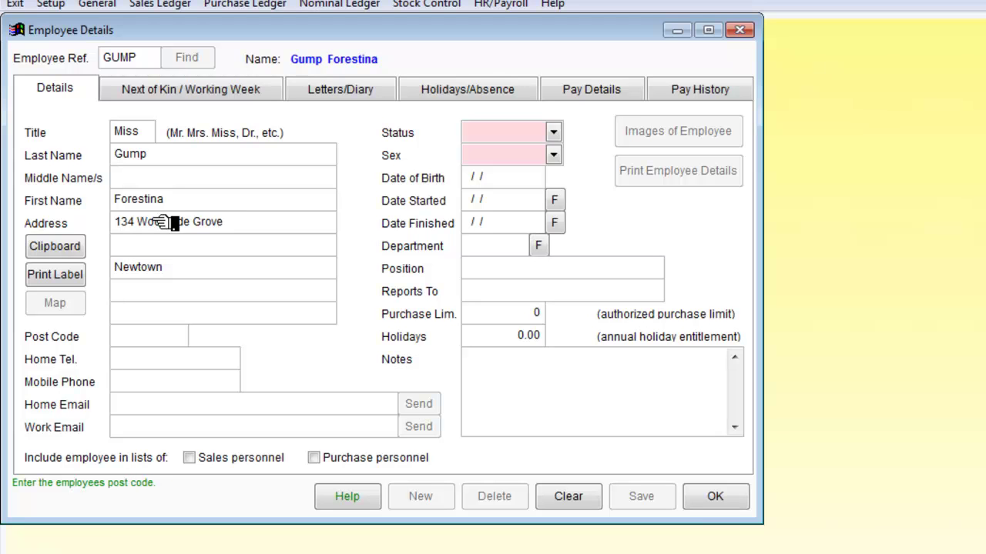
text(NN56 77UU)
key(Return)
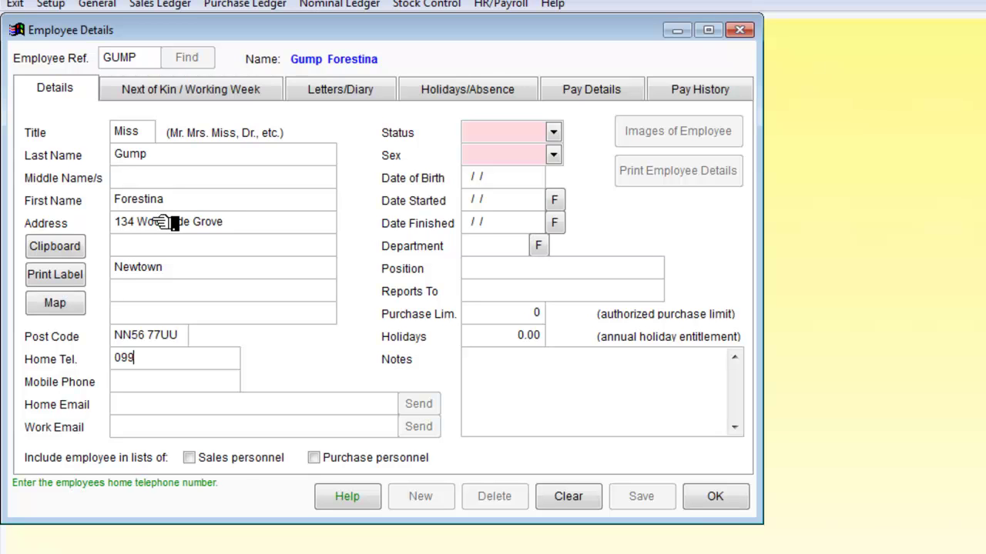
key(Tab)
key(Tab)
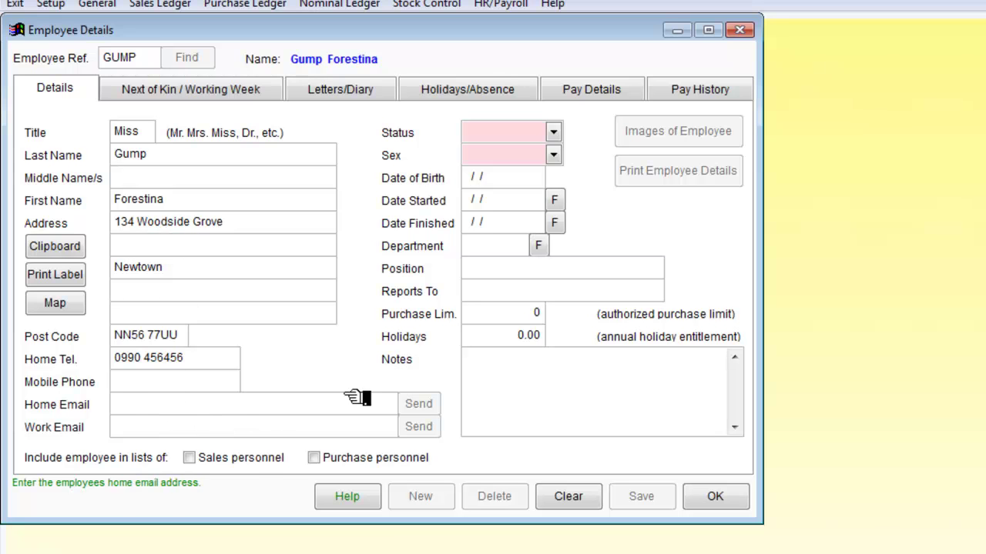
Set the employee's marital status to Single and sex to Female
click(555, 132)
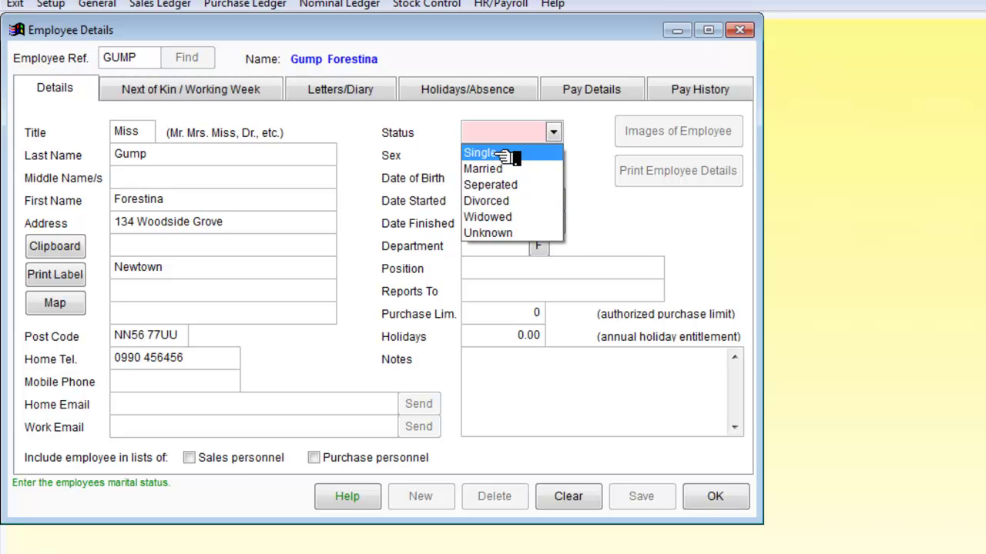
click(497, 154)
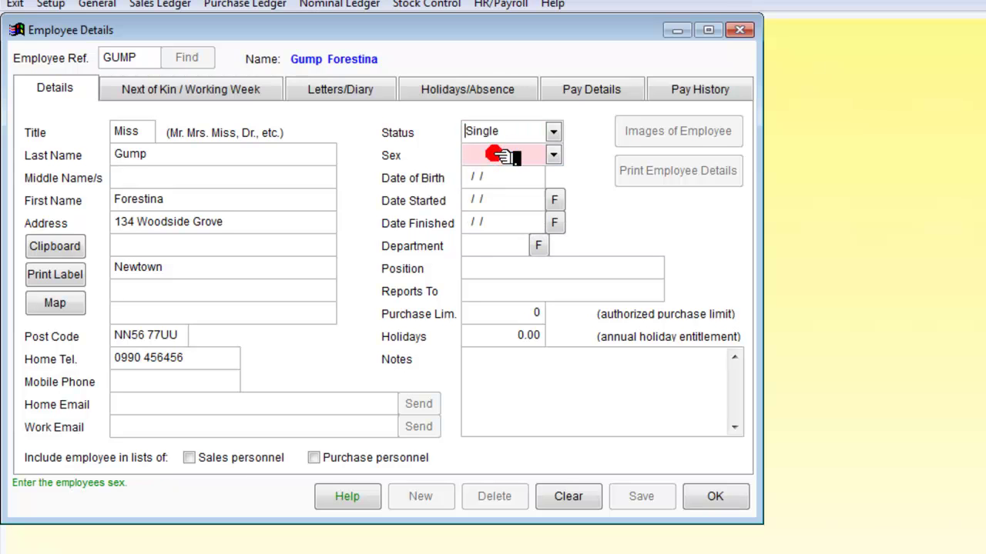
click(555, 157)
click(515, 191)
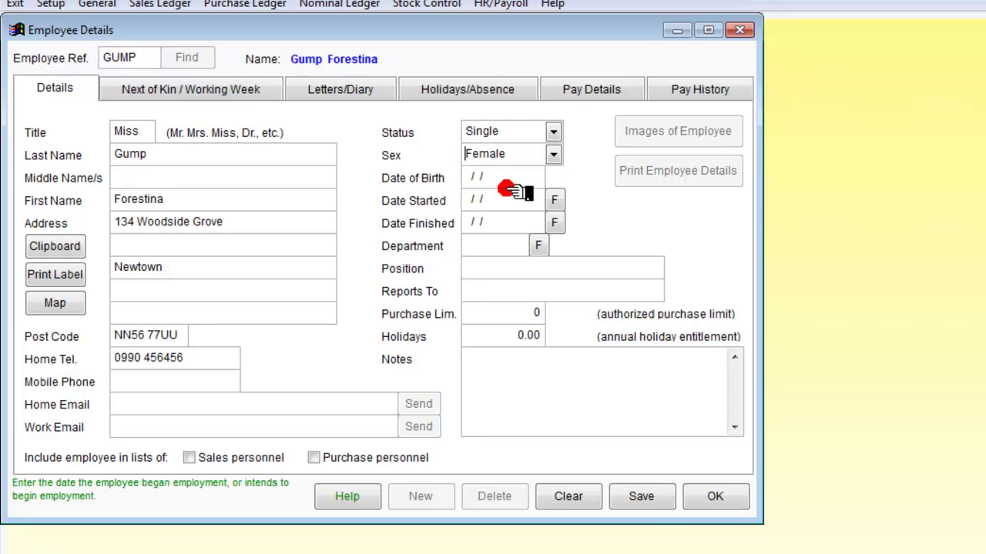
Enter date of birth 06/06/1991 and start date 24/10/2012, then save the record
click(464, 178)
text(0606)
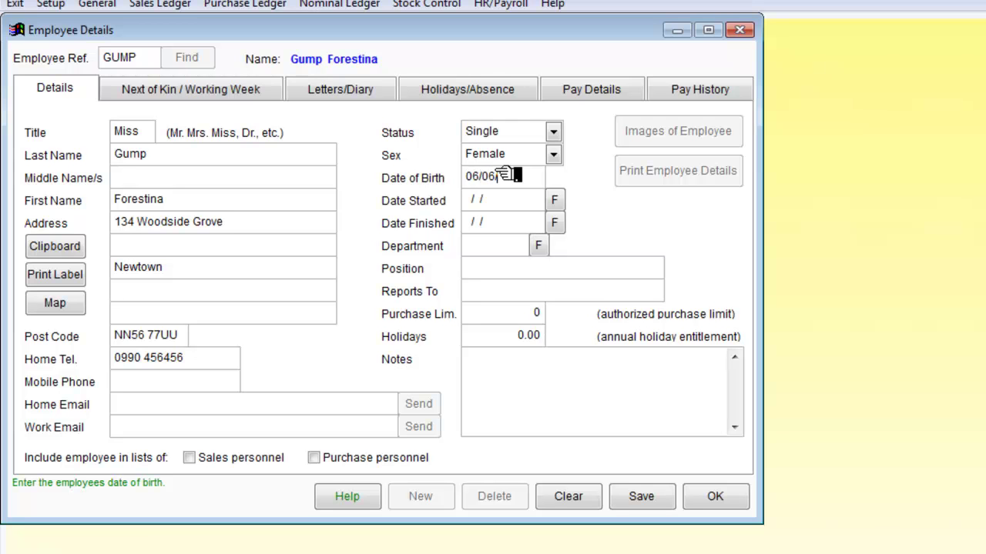
key(Tab)
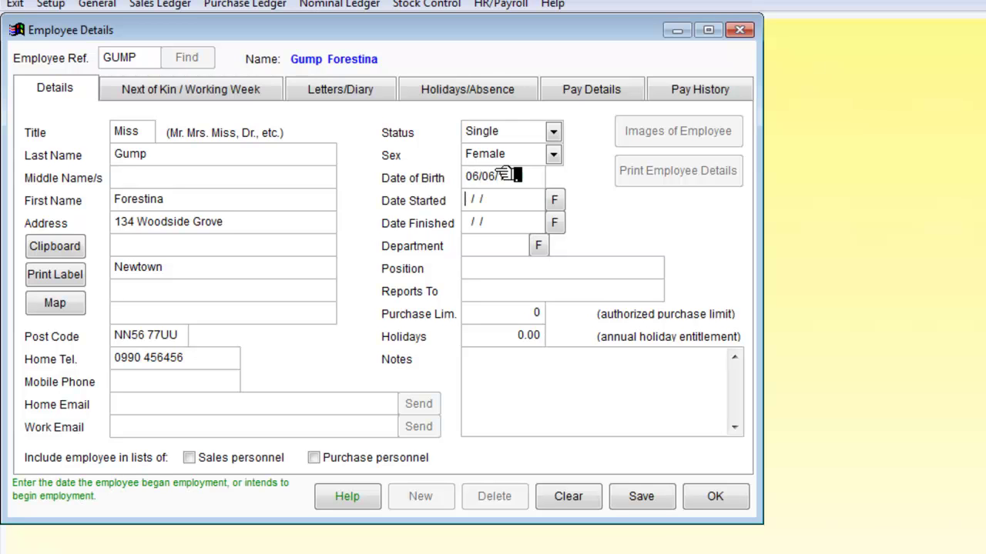
click(474, 201)
text(24/10/2012)
key(Tab)
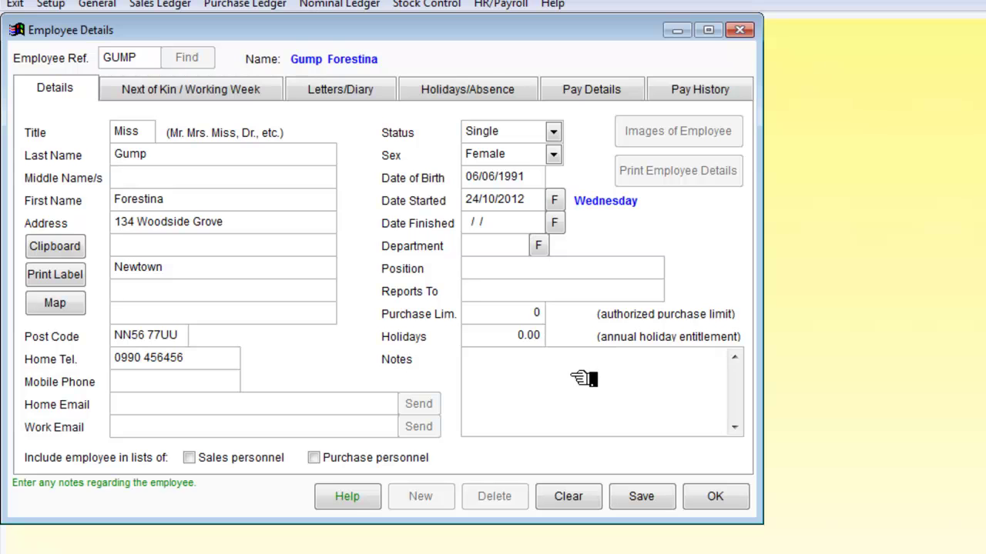
click(639, 496)
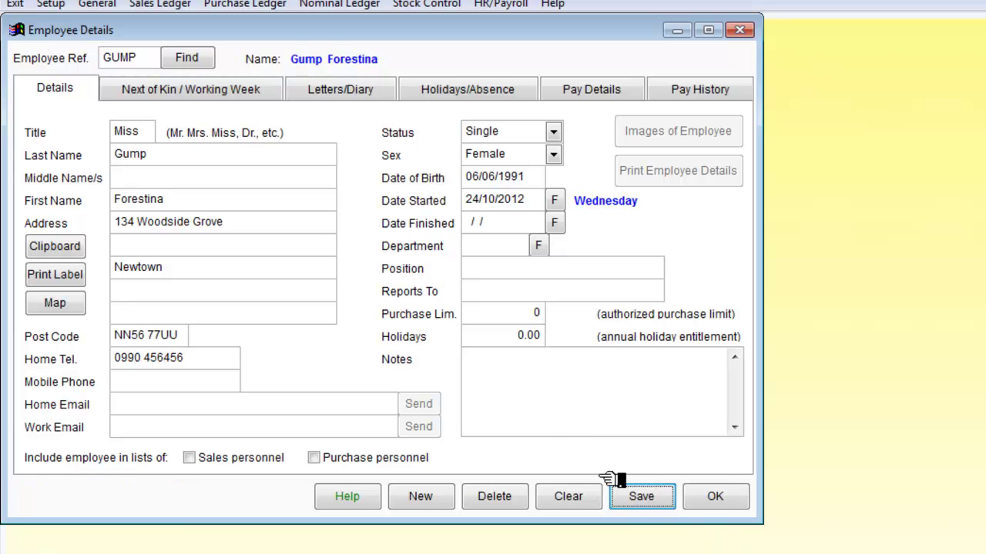
On the Next of Kin page, add a contact's full name and telephone number and save
click(229, 91)
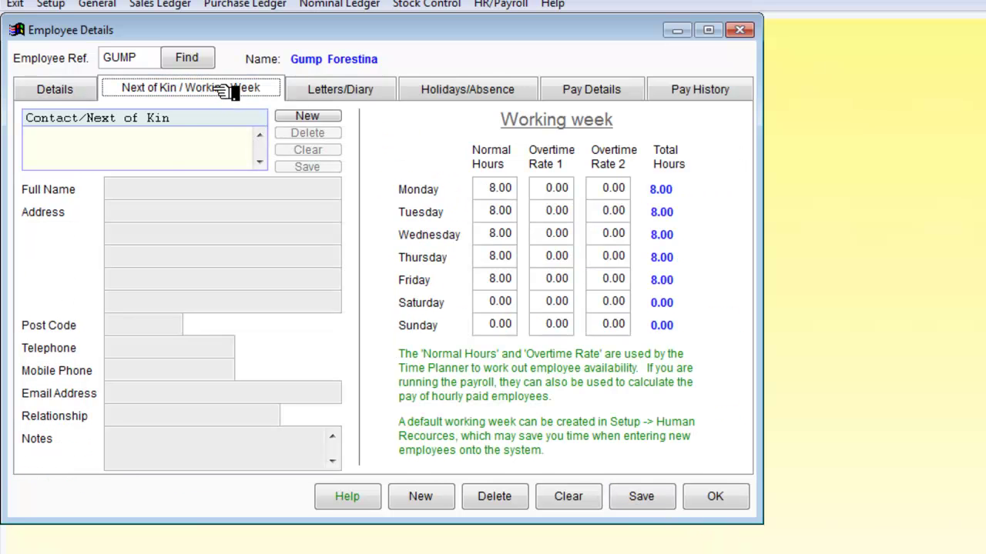
click(300, 117)
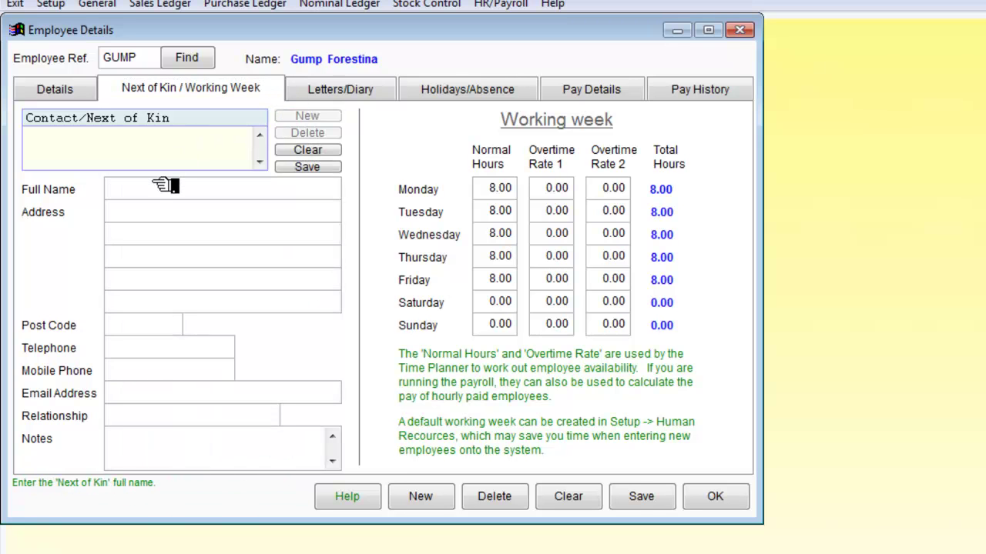
text(Jim Bean)
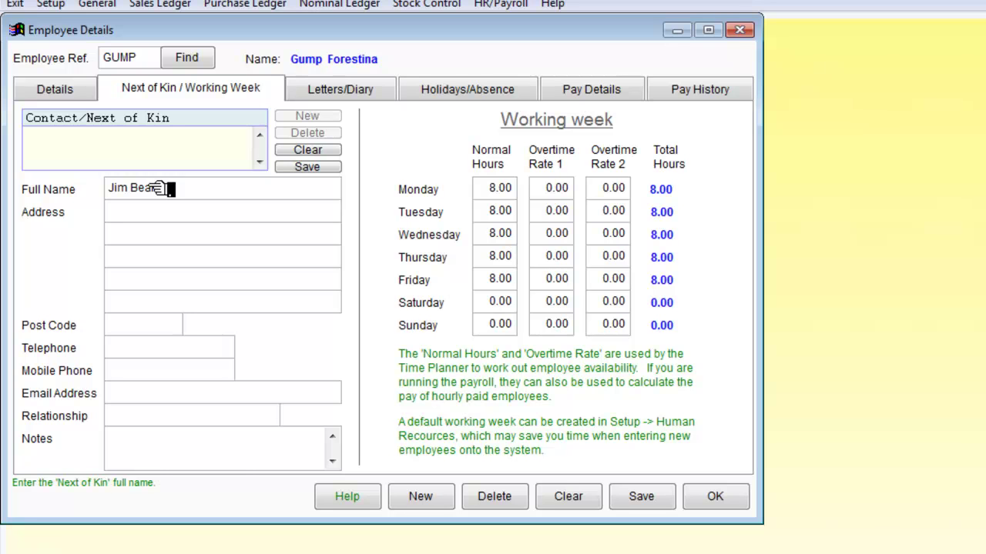
key(Tab)
click(120, 345)
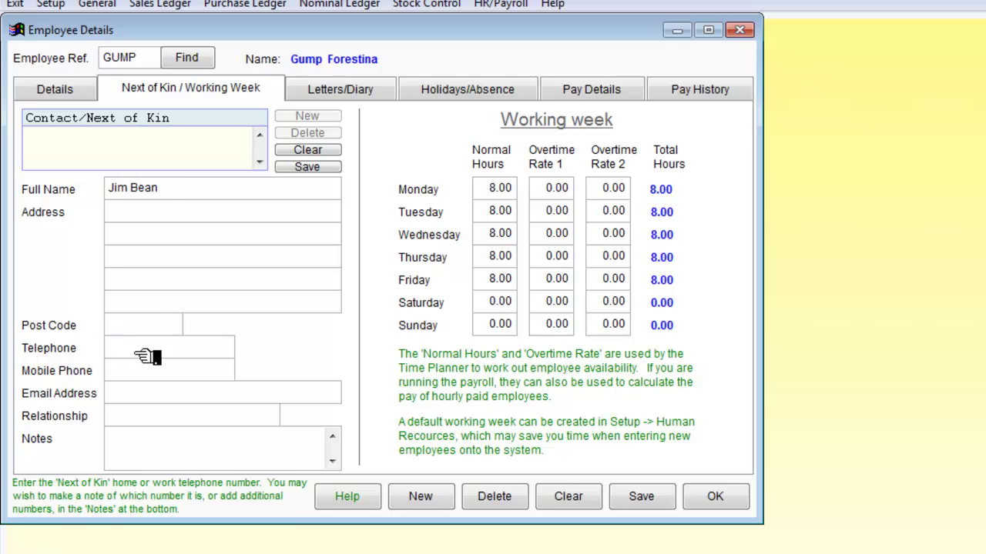
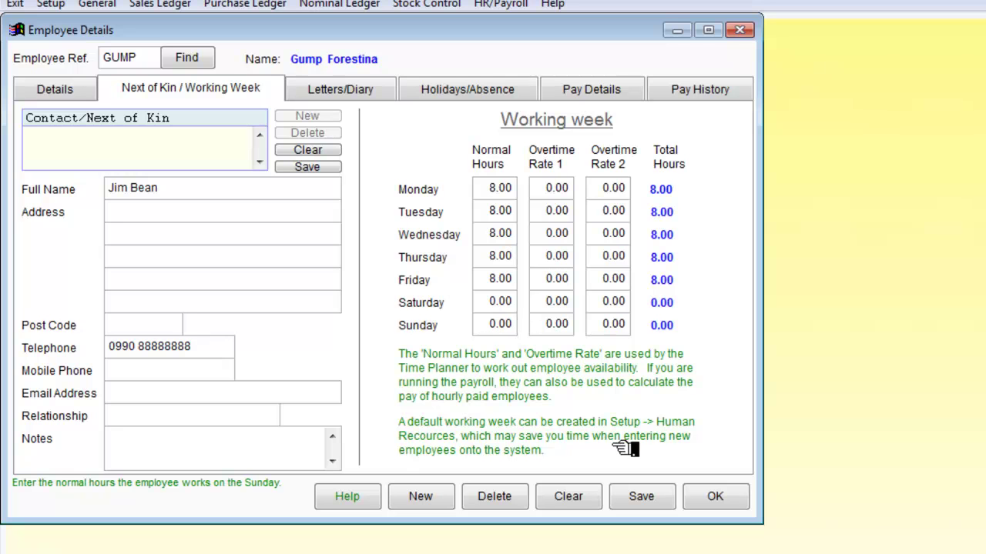
click(641, 497)
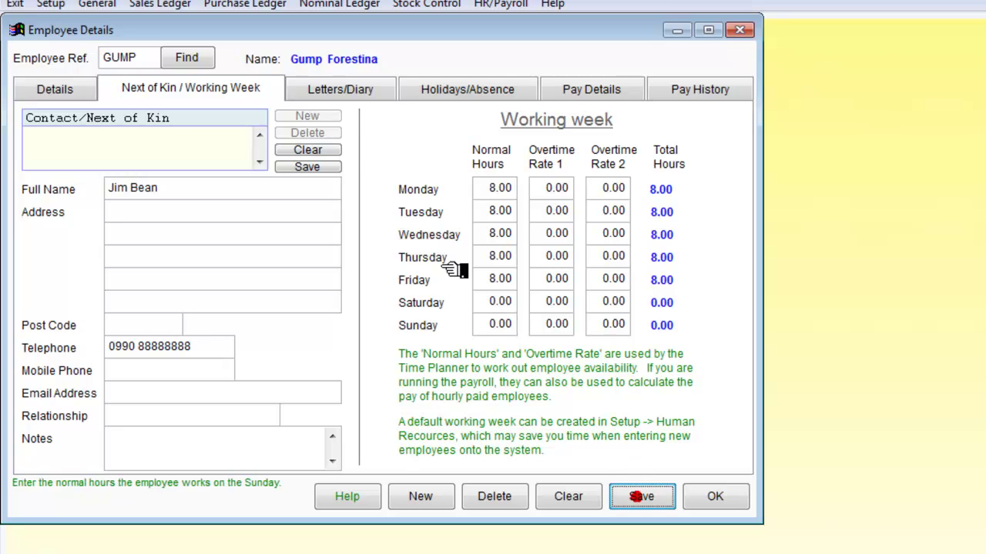
View the empty Letters/Diary page, then the Holidays/Absence page with all totals at 0.00
click(352, 93)
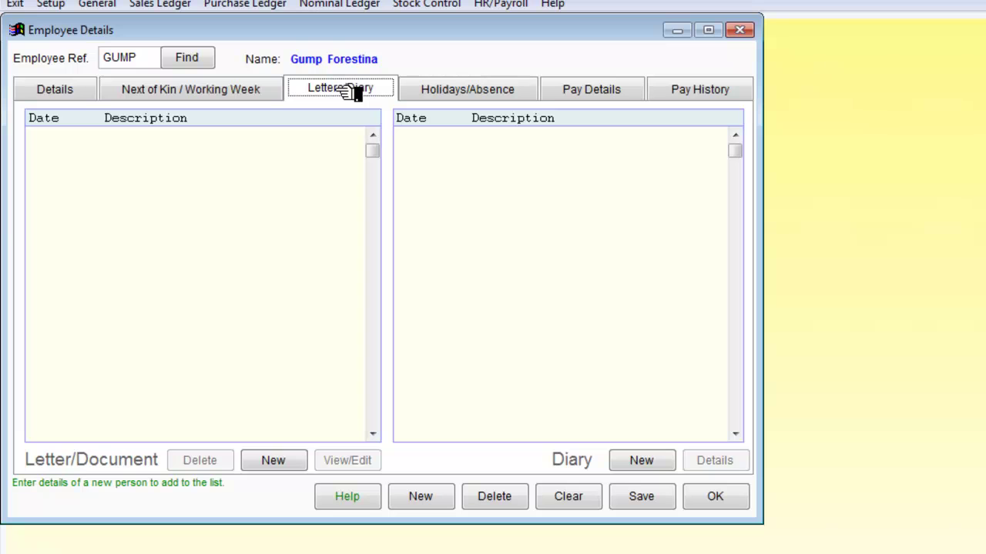
click(465, 91)
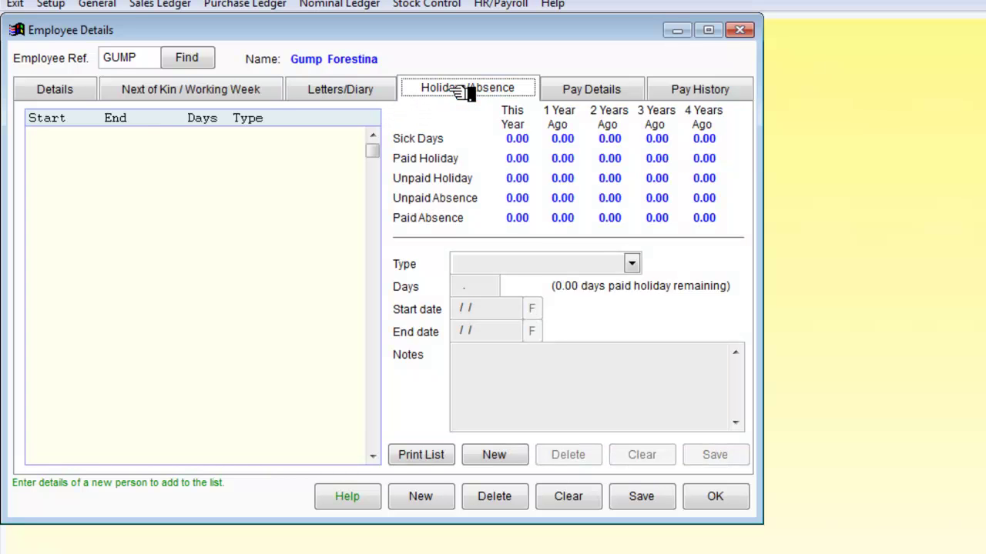
In Pay Details, choose Monthly Paid payroll at 12.50 per hour, tax code 567L, NI code A
click(589, 89)
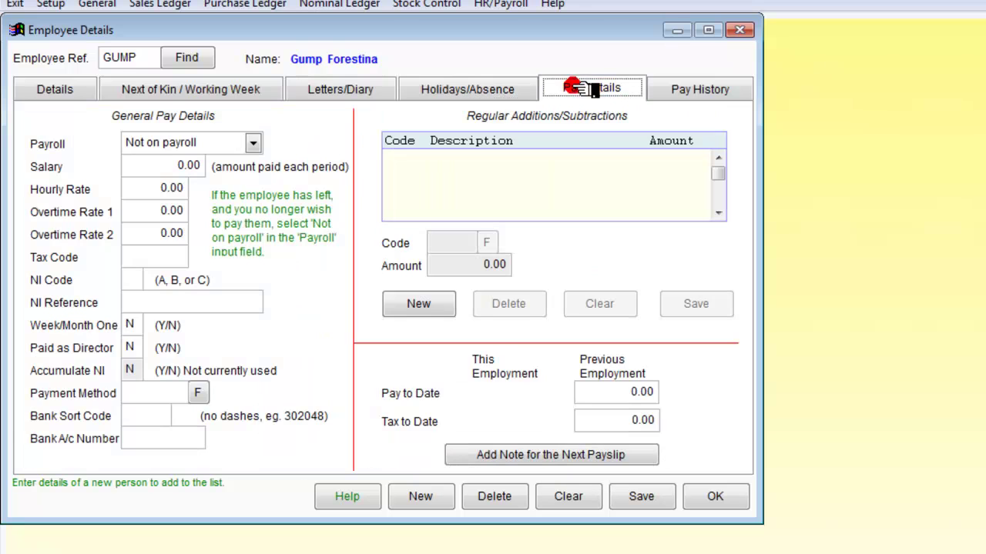
click(255, 144)
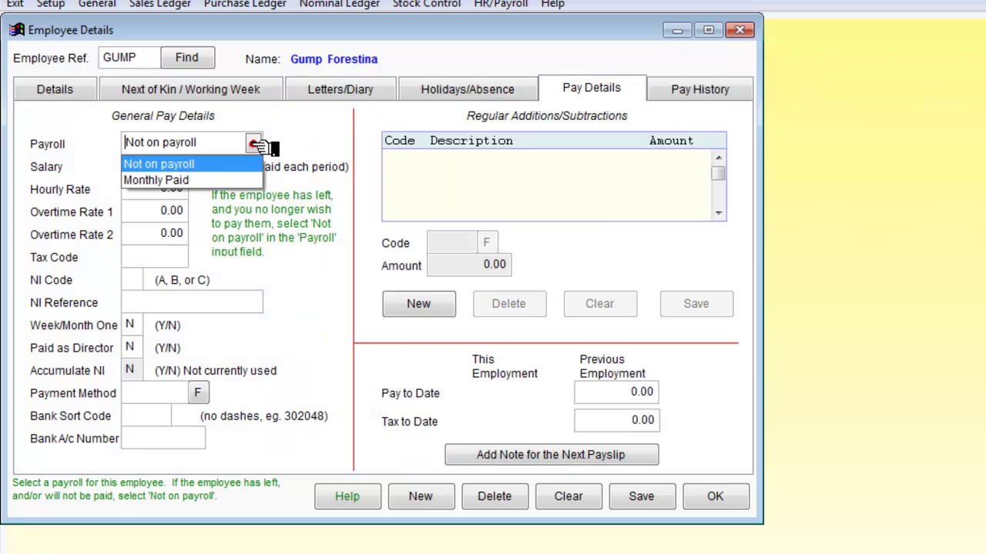
click(164, 181)
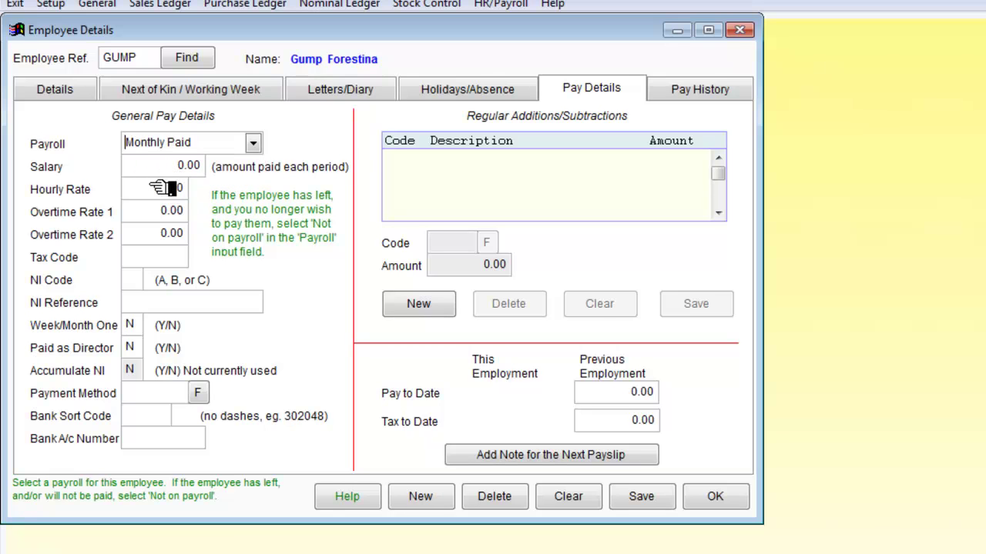
click(157, 188)
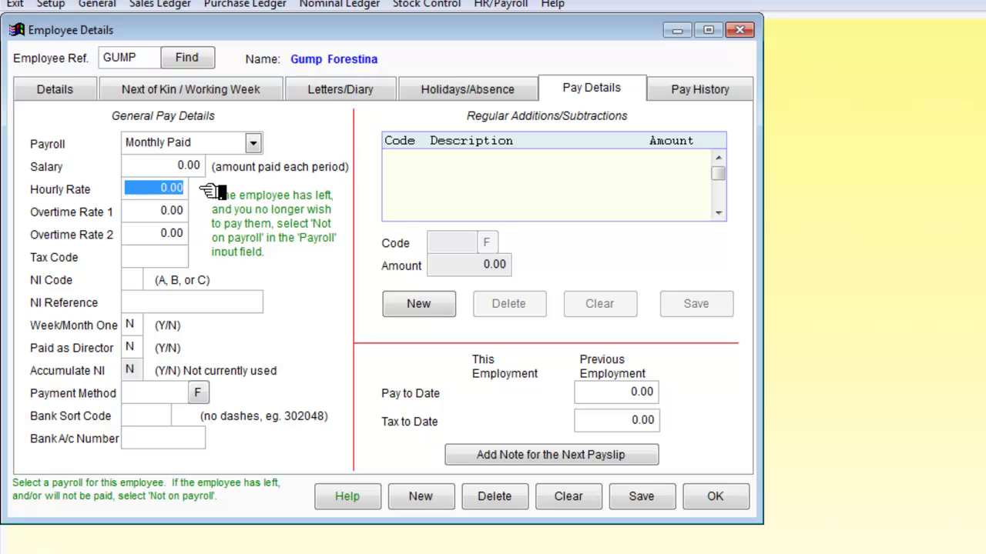
text(12.50)
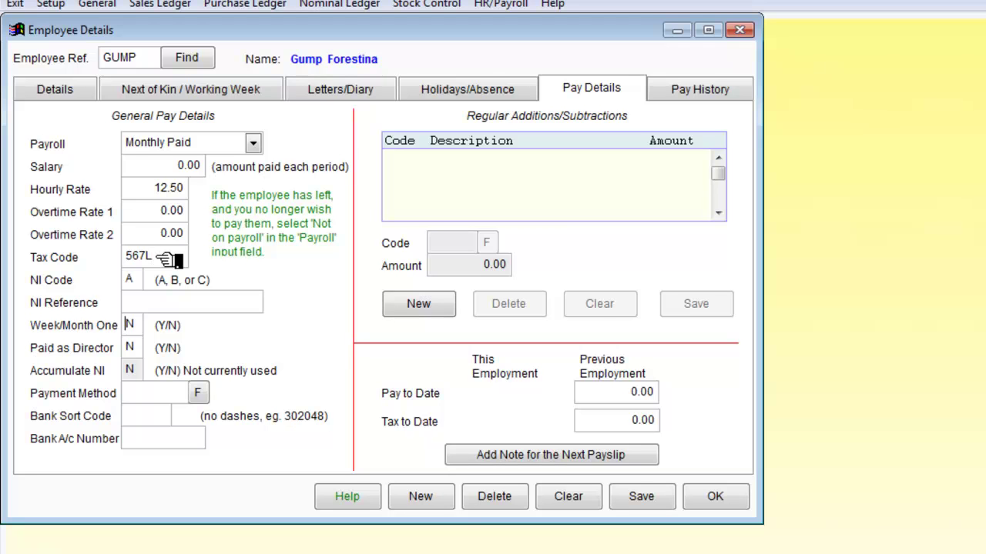
click(142, 301)
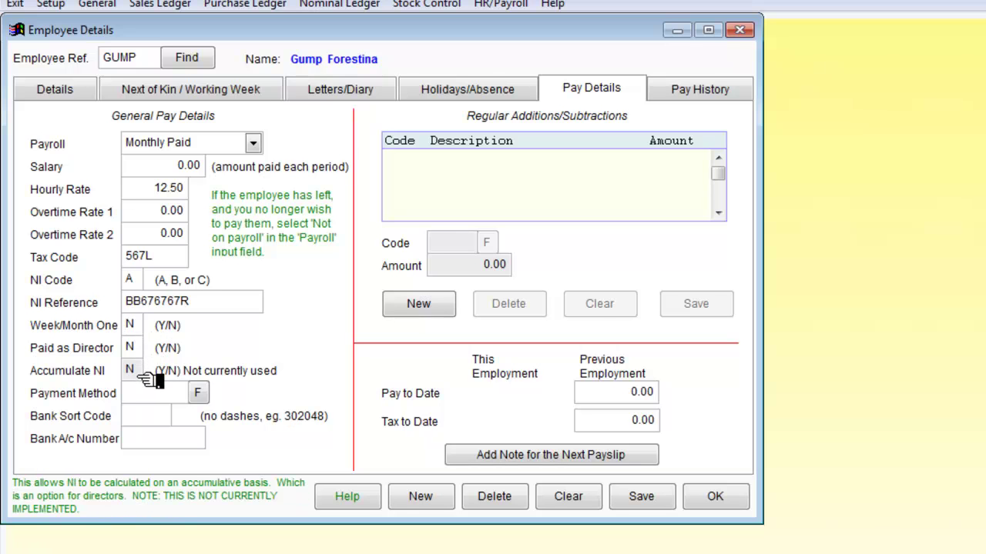
Set the payment method to CHQ Cheque and view the still-empty Pay History page
click(199, 393)
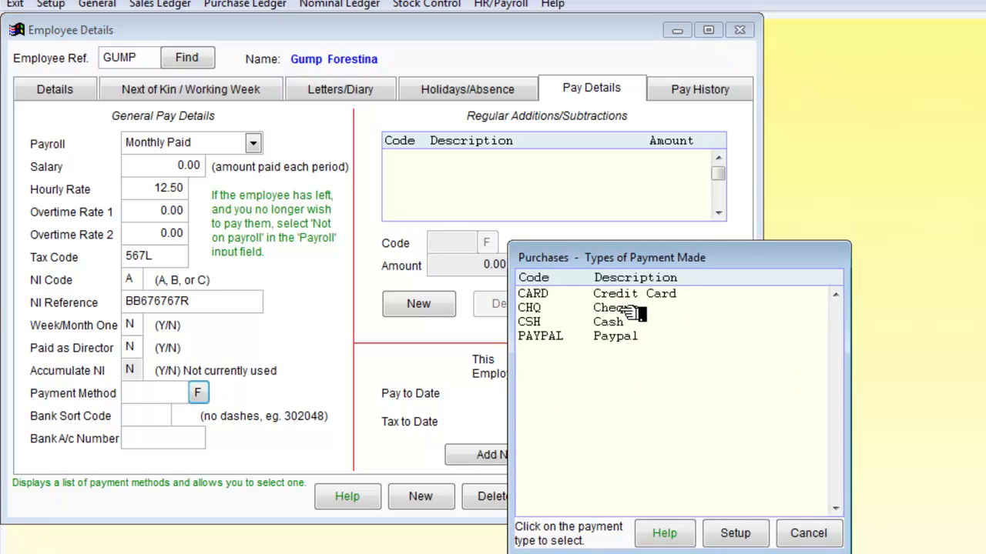
click(630, 310)
click(143, 411)
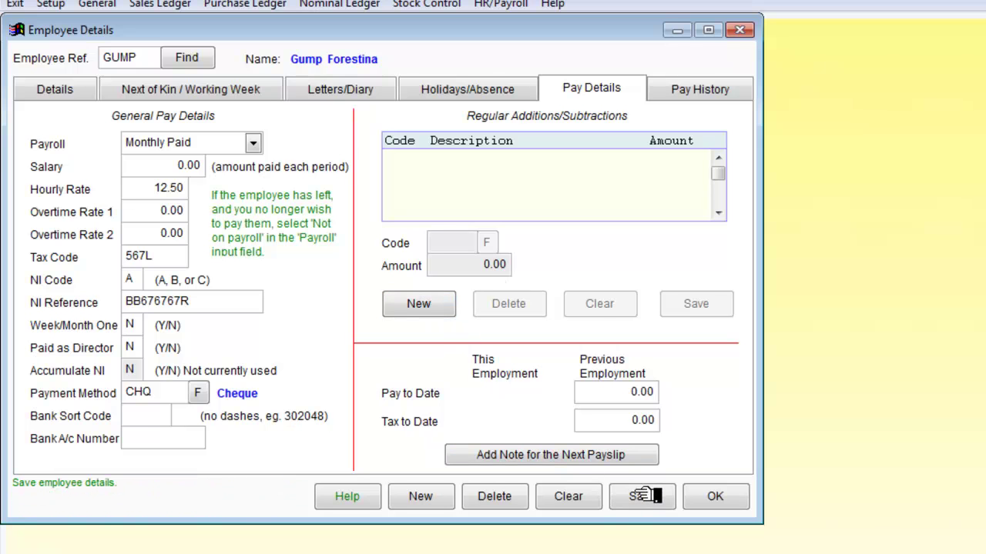
click(693, 91)
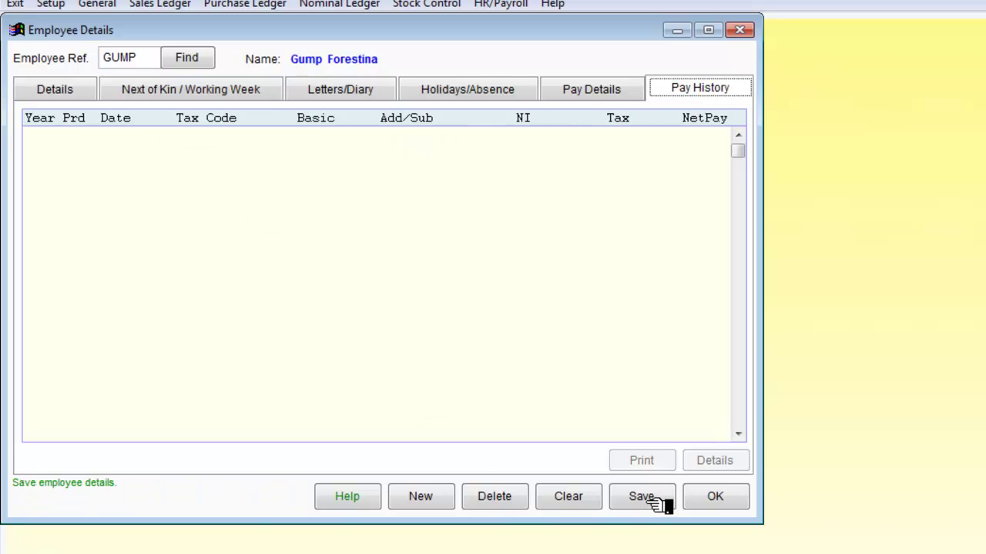
Close the Employee Details form with OK, confirming Yes to save the changes
click(712, 499)
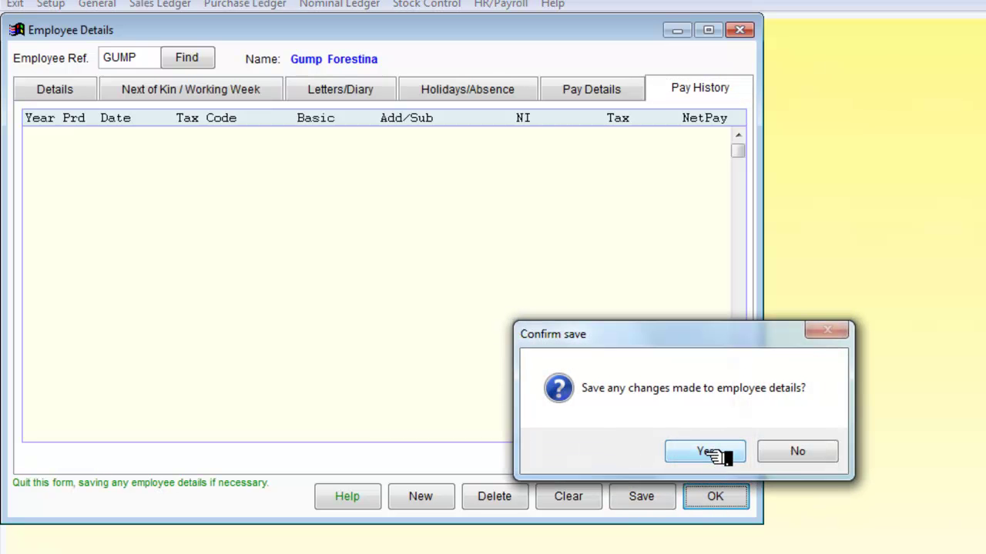
click(706, 453)
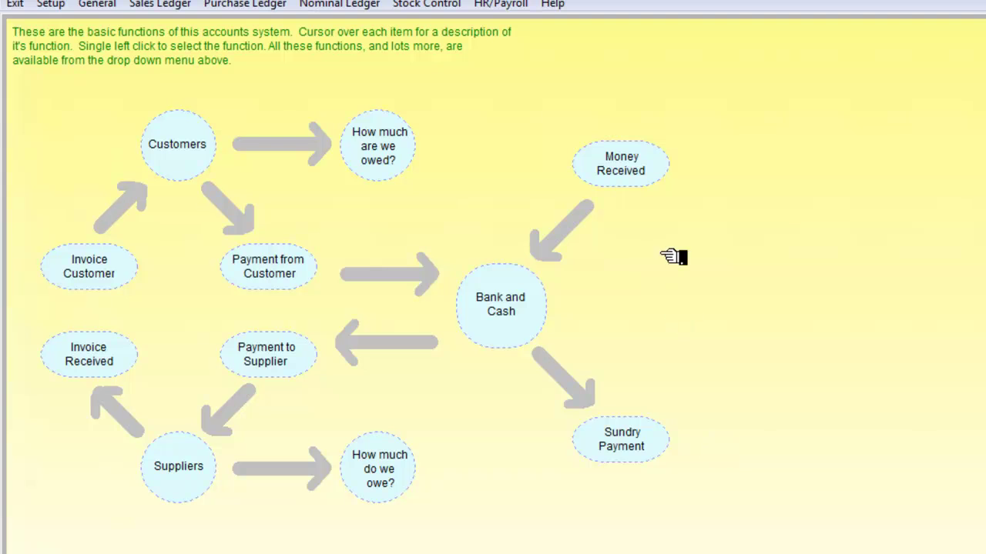
Run the List of Employees report as text view, listing three staff including the new starter
click(498, 6)
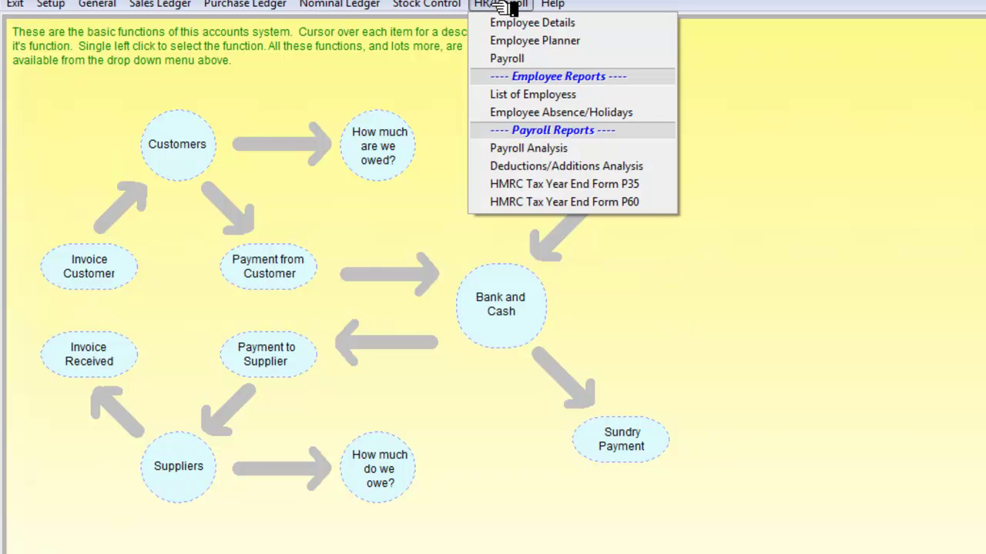
click(518, 96)
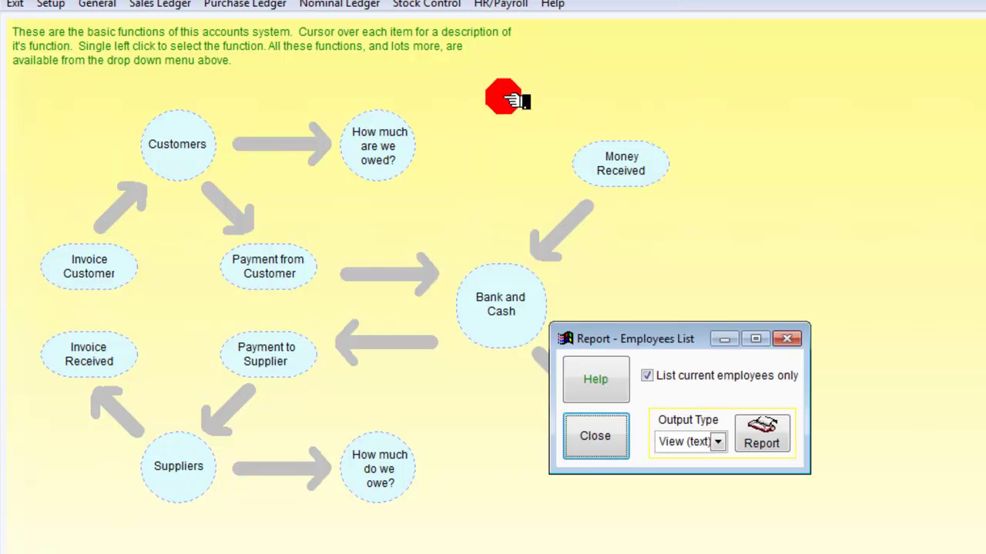
click(762, 437)
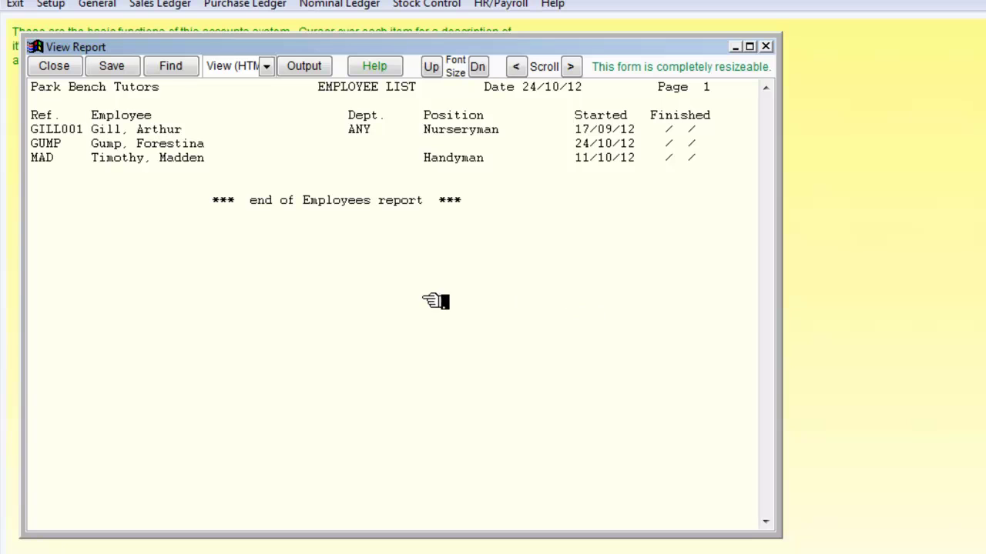